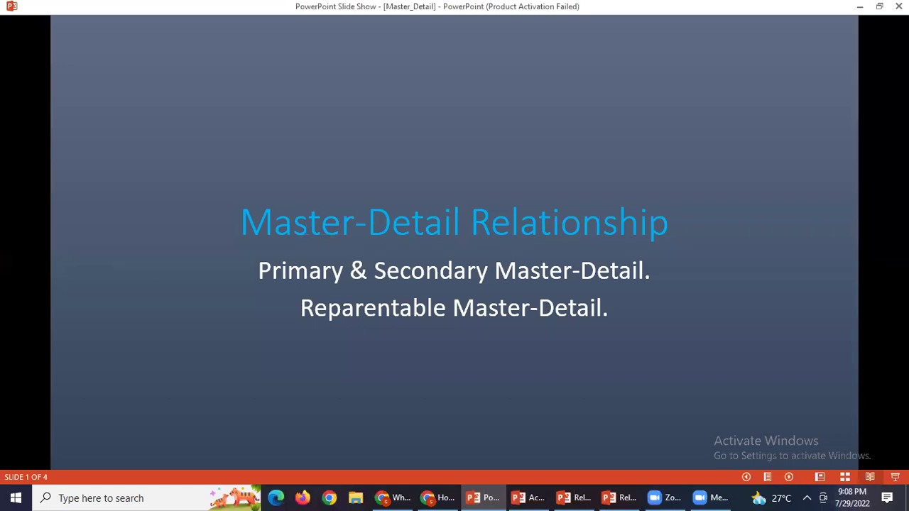
pyautogui.click(756, 288)
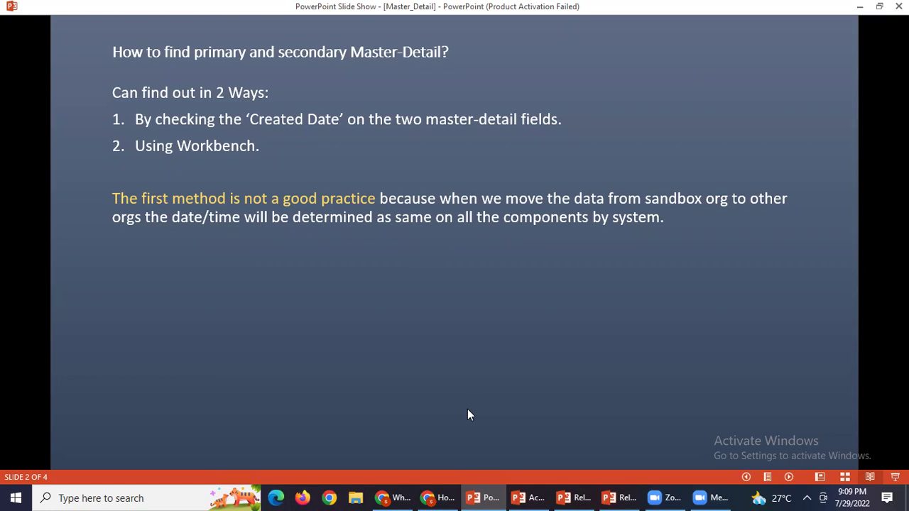
pyautogui.moveTo(446, 497)
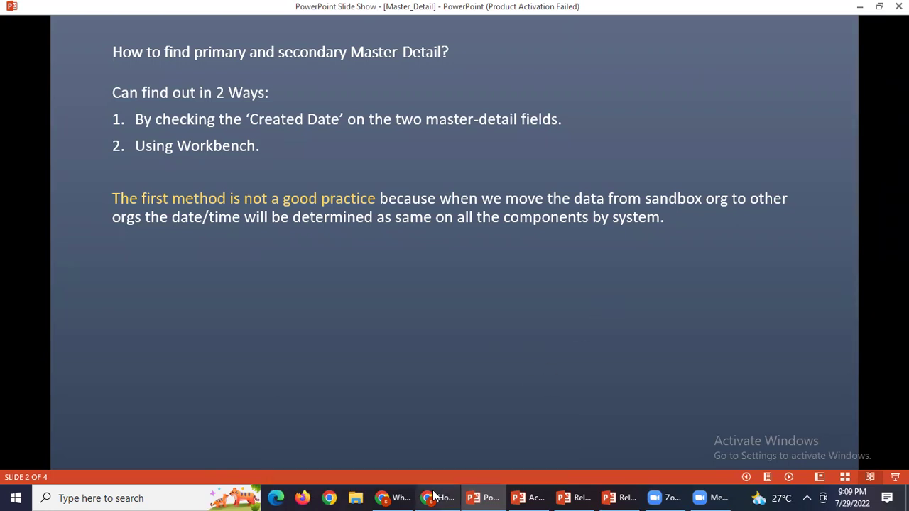
# In the SMS Lightning app, open Students and go to the Student object's setup via Edit Object
pyautogui.click(435, 498)
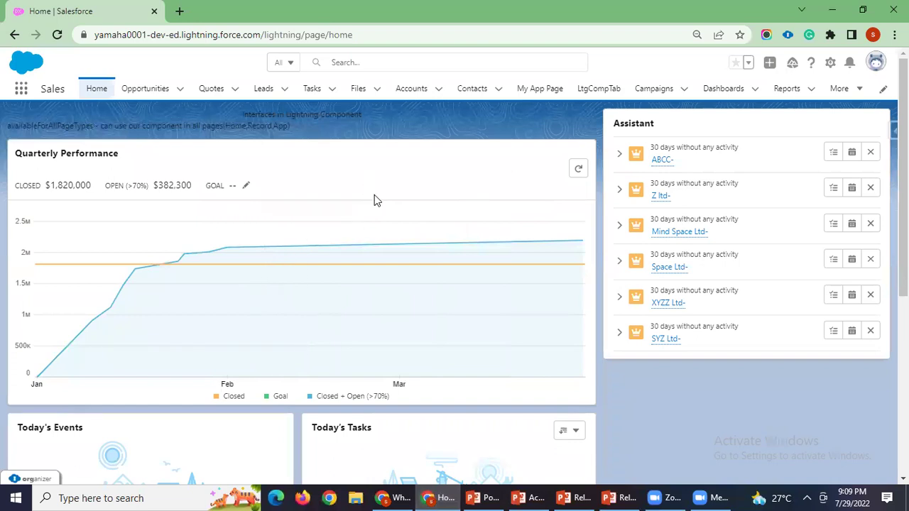
pyautogui.click(22, 89)
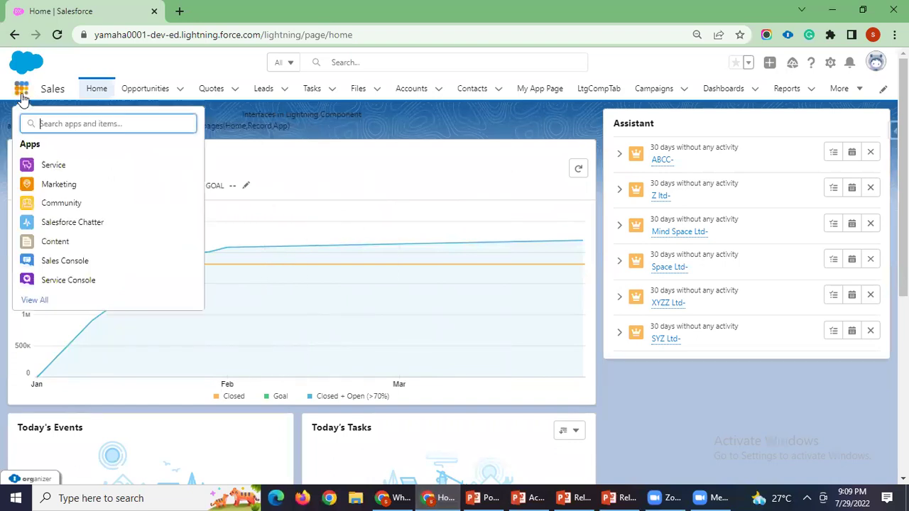
pyautogui.write('sms')
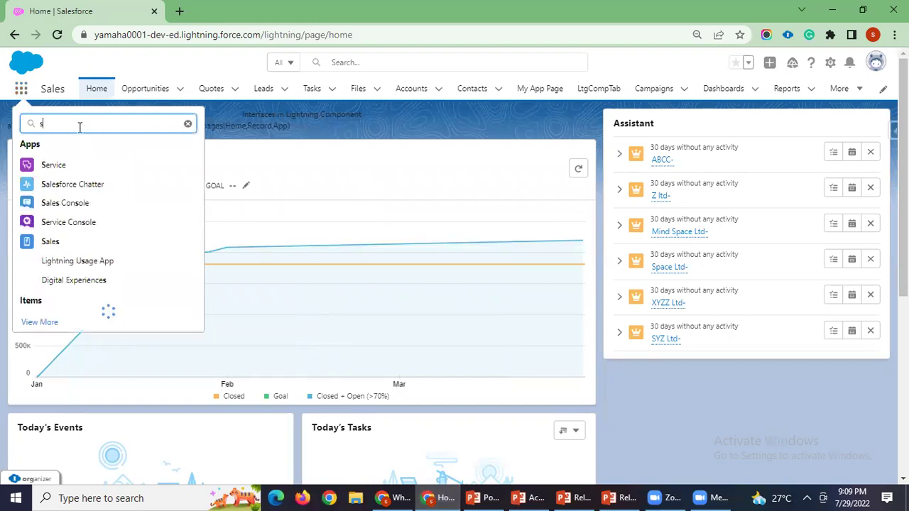
pyautogui.click(91, 179)
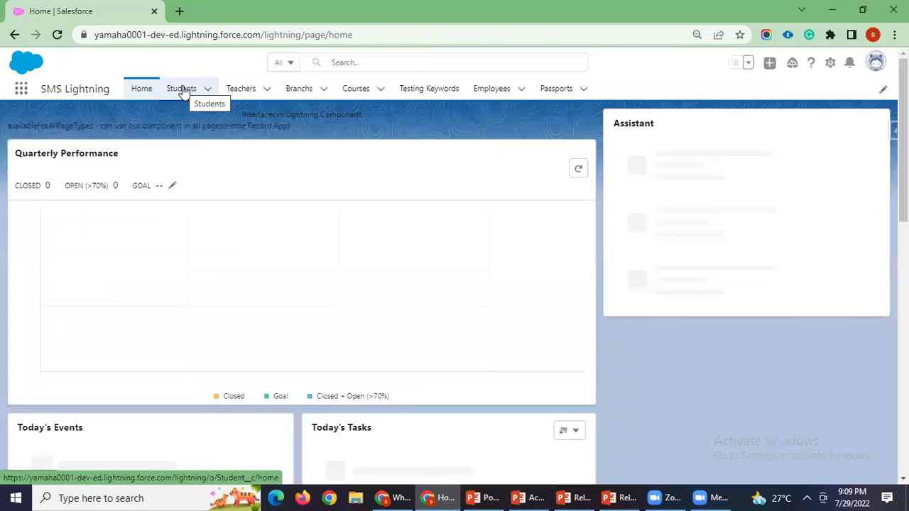
pyautogui.click(183, 91)
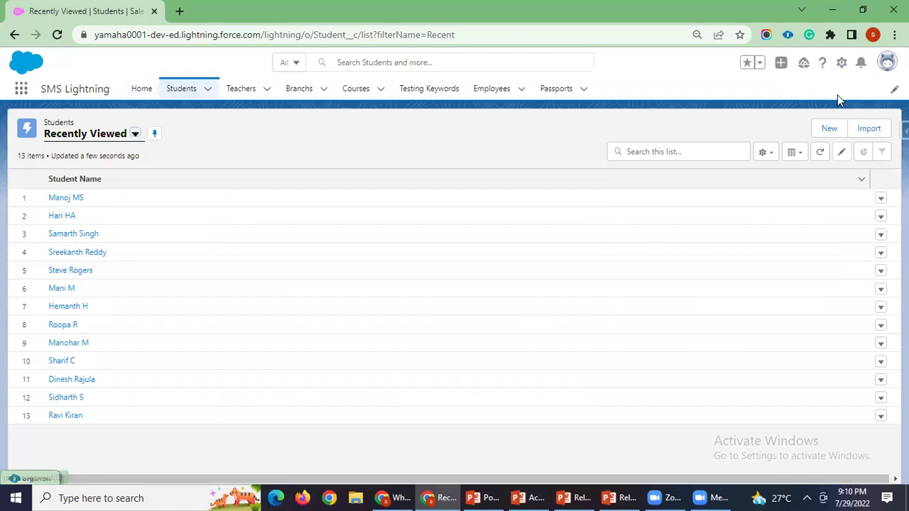
pyautogui.click(841, 64)
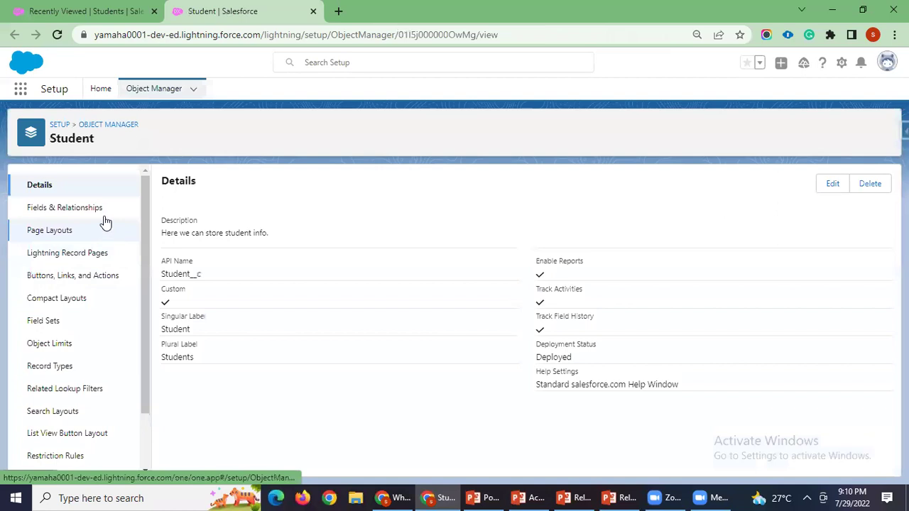
# Open Student's Branch and Course master-detail fields in separate tabs and view the Branch field
pyautogui.click(116, 216)
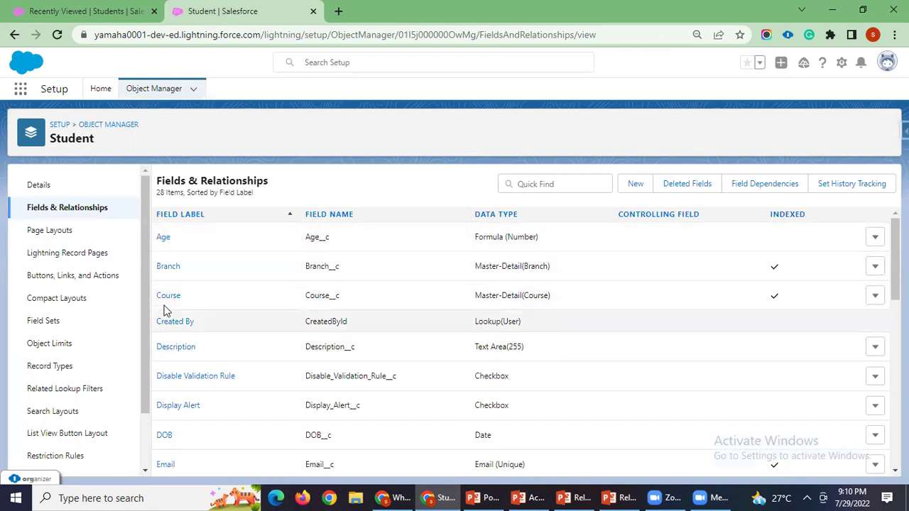
pyautogui.rightClick(168, 269)
pyautogui.click(186, 274)
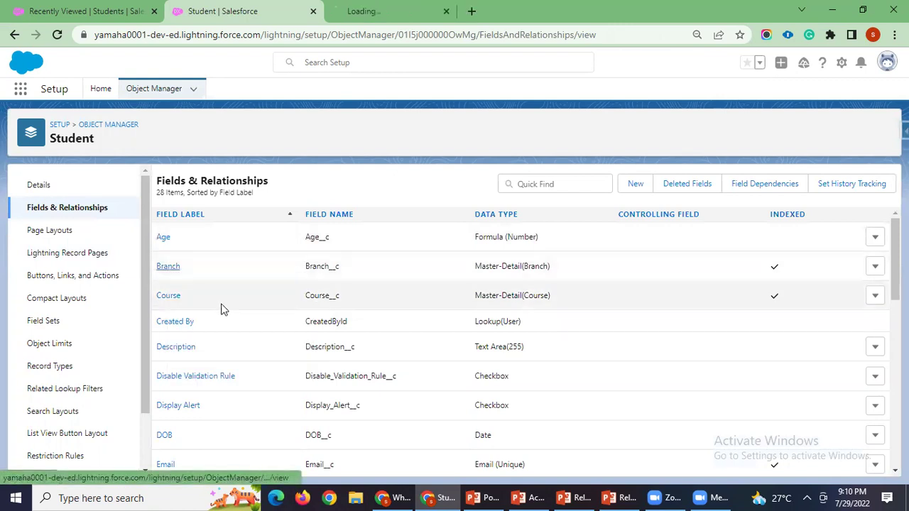
pyautogui.rightClick(188, 300)
pyautogui.click(196, 306)
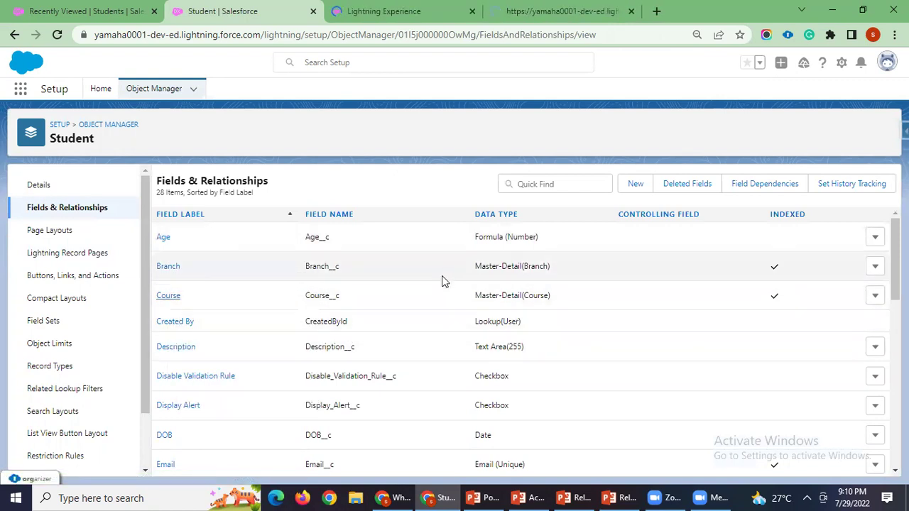
pyautogui.click(389, 14)
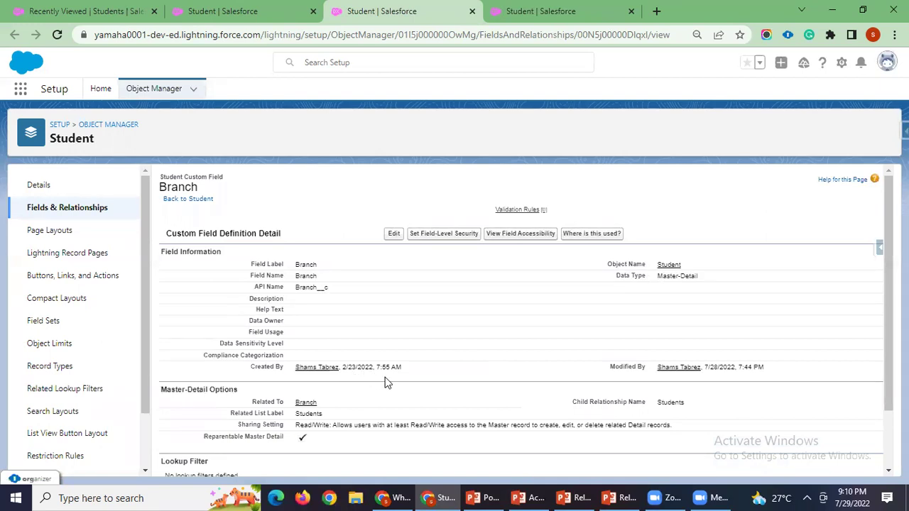
# Compare the Course and Branch field details, then bring the PowerPoint slide show back
pyautogui.click(543, 12)
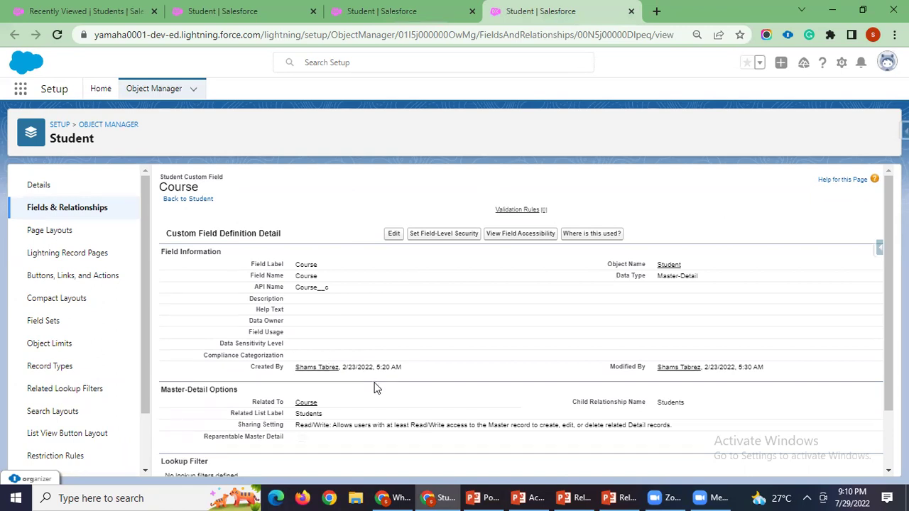
pyautogui.click(419, 19)
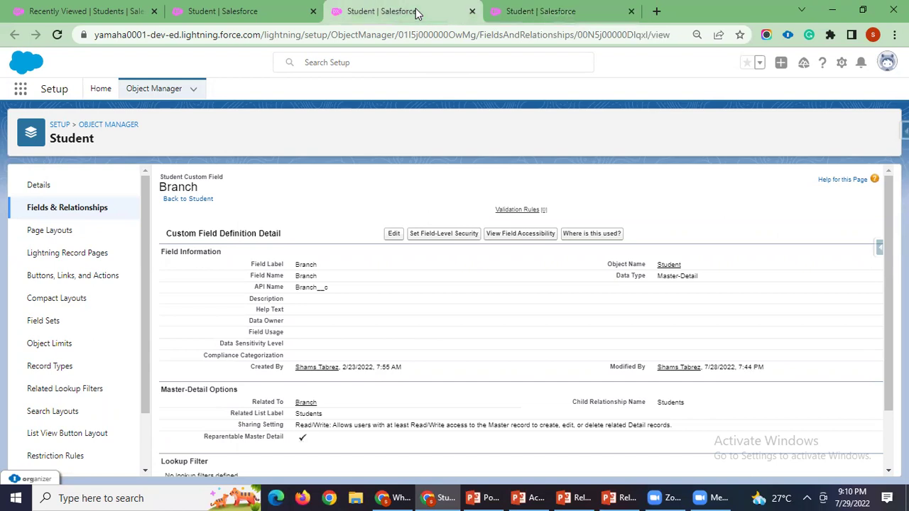
pyautogui.click(544, 18)
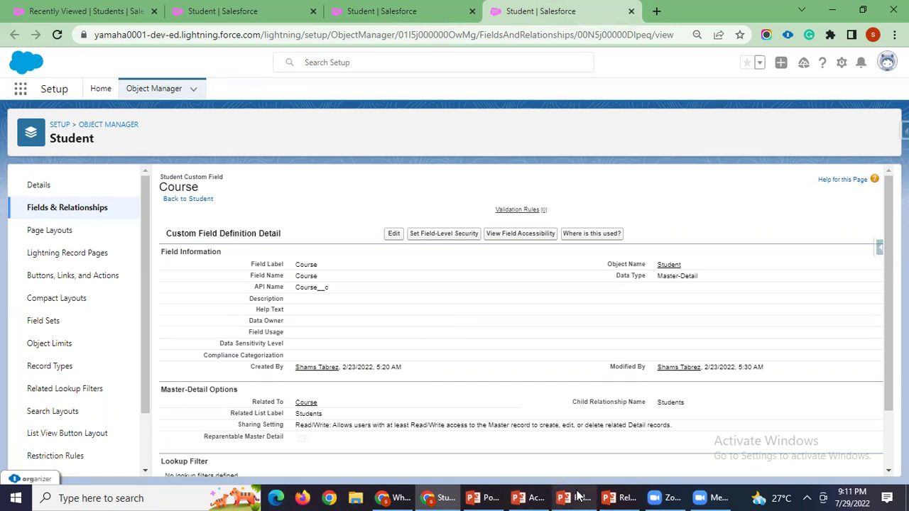
pyautogui.click(478, 497)
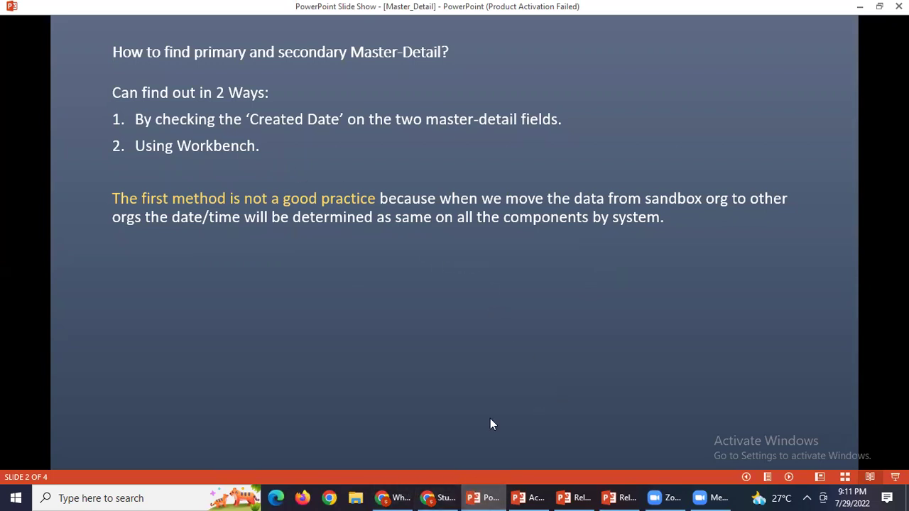
# Switch from the slide show back to the Chrome browser
pyautogui.hotkey('alt', 'Tab')
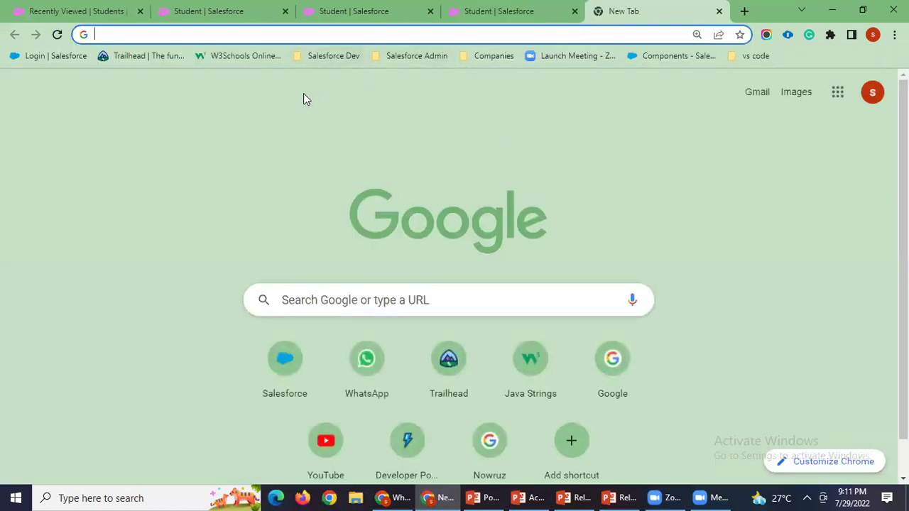
# Open the Workbench site from the Salesforce Dev bookmarks folder
pyautogui.click(416, 55)
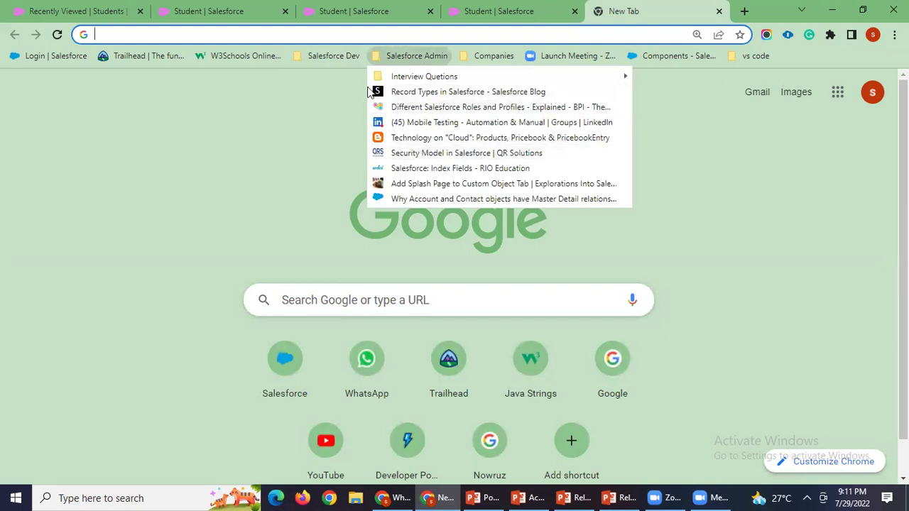
pyautogui.click(345, 59)
pyautogui.click(346, 57)
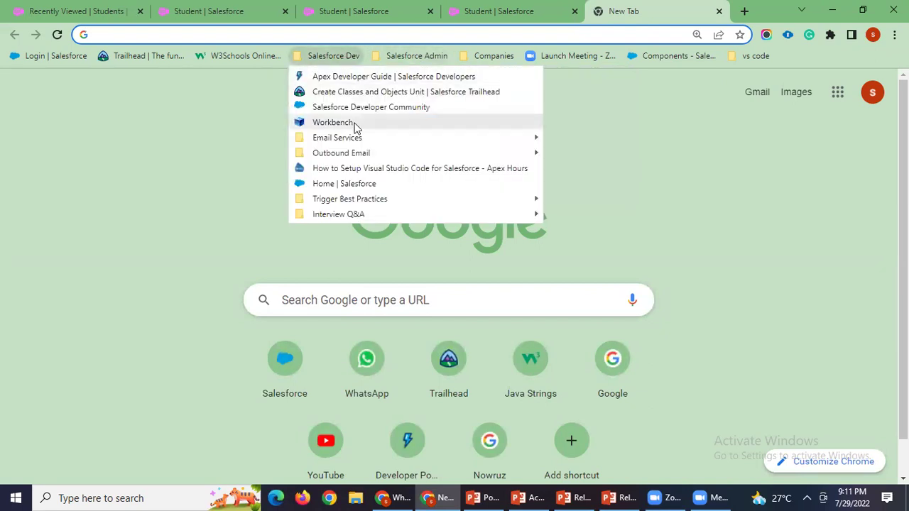
pyautogui.click(355, 122)
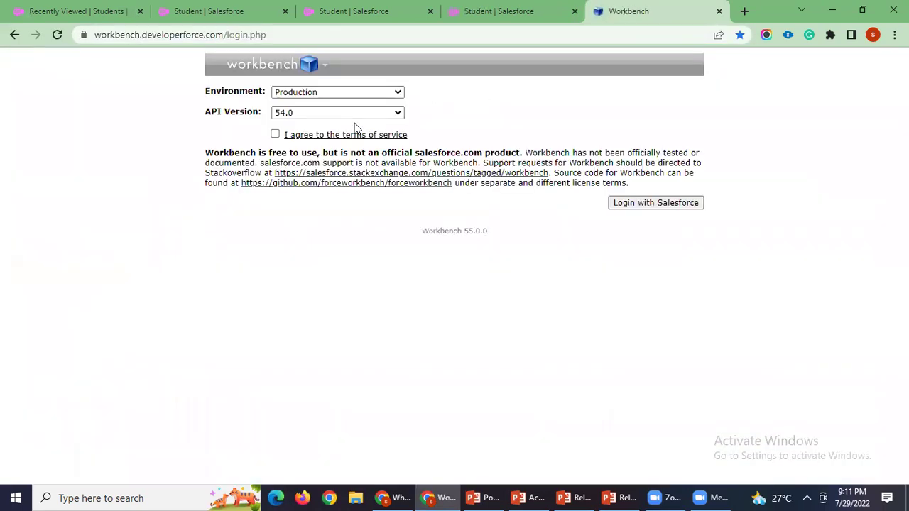
# Advance the slide show to slide 3 on using Workbench, then return to Workbench
pyautogui.hotkey('alt', 'Tab')
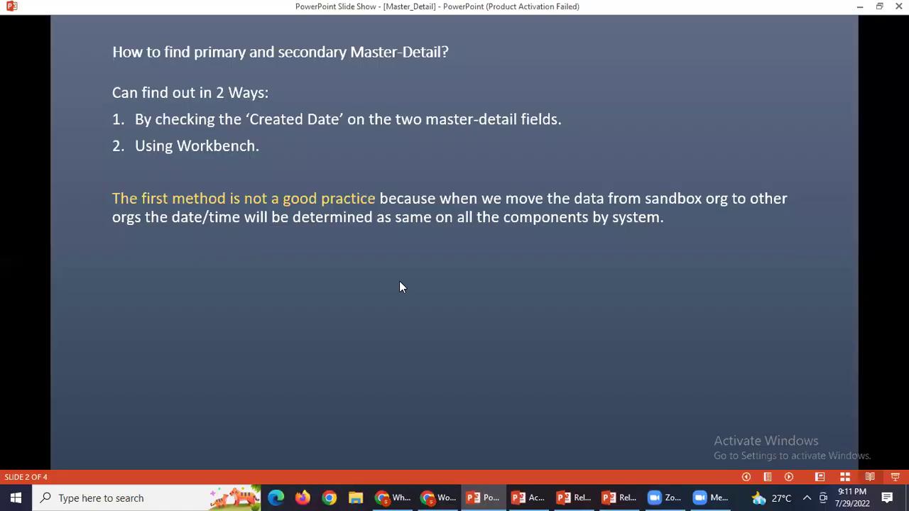
pyautogui.click(788, 477)
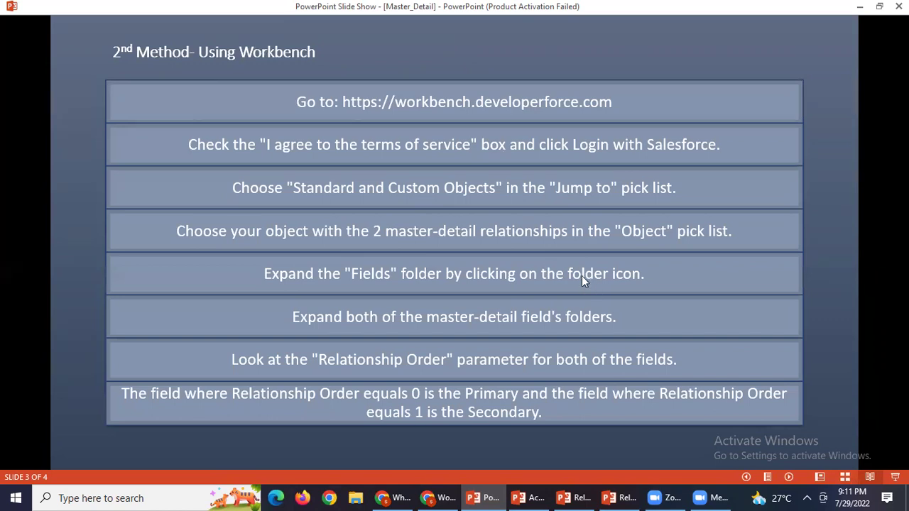
pyautogui.hotkey('alt', 'Tab')
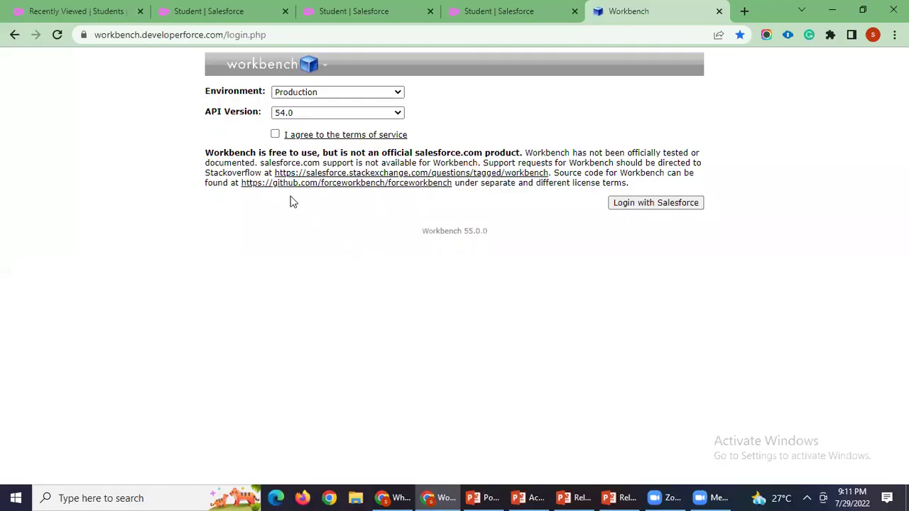
# Accept the terms, log in to Workbench and choose Standard & Custom Objects
pyautogui.click(274, 134)
pyautogui.click(646, 205)
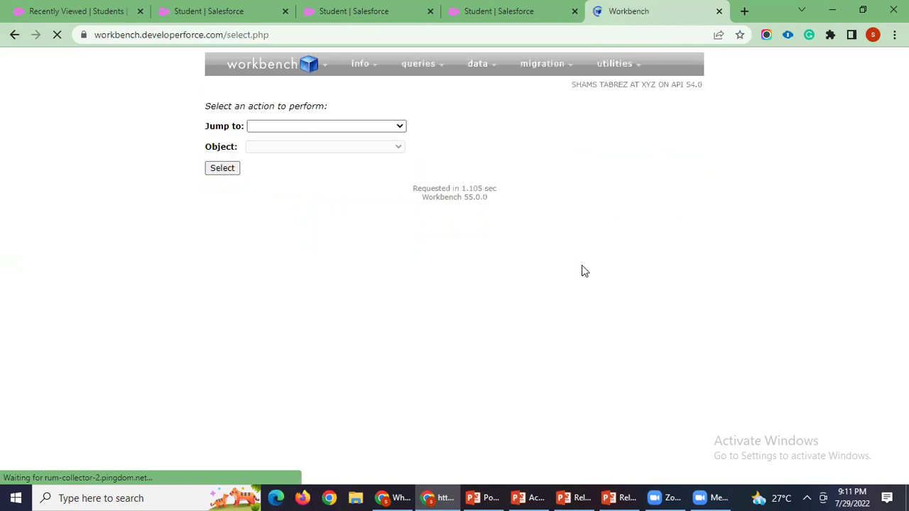
pyautogui.click(306, 130)
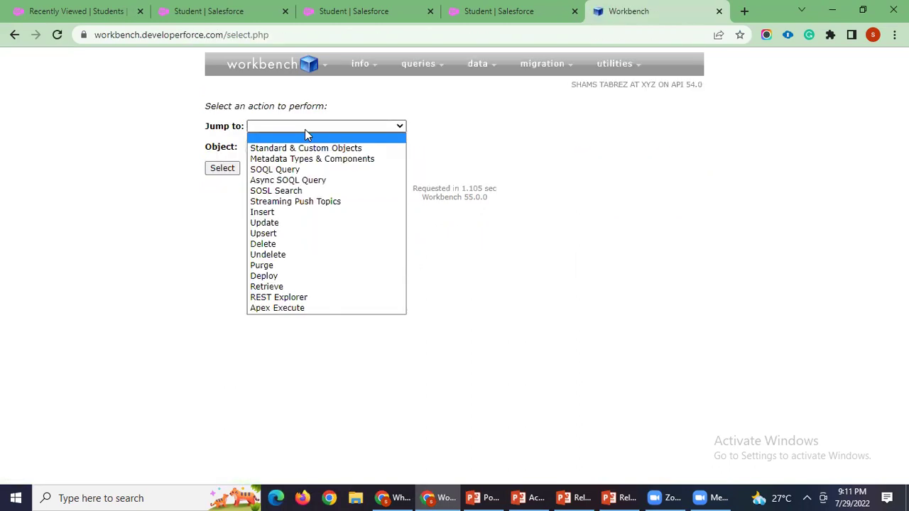
pyautogui.click(304, 146)
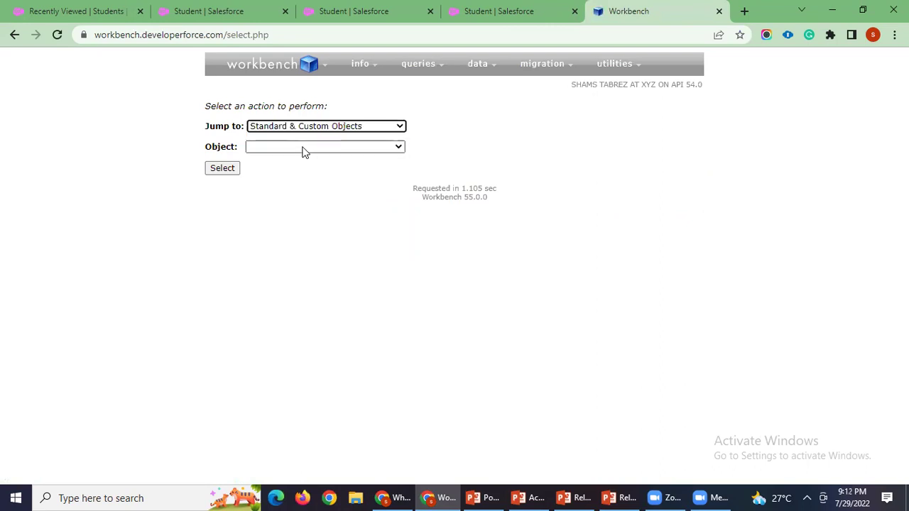
# Pick Student__c from the object list and select it for describing
pyautogui.click(304, 148)
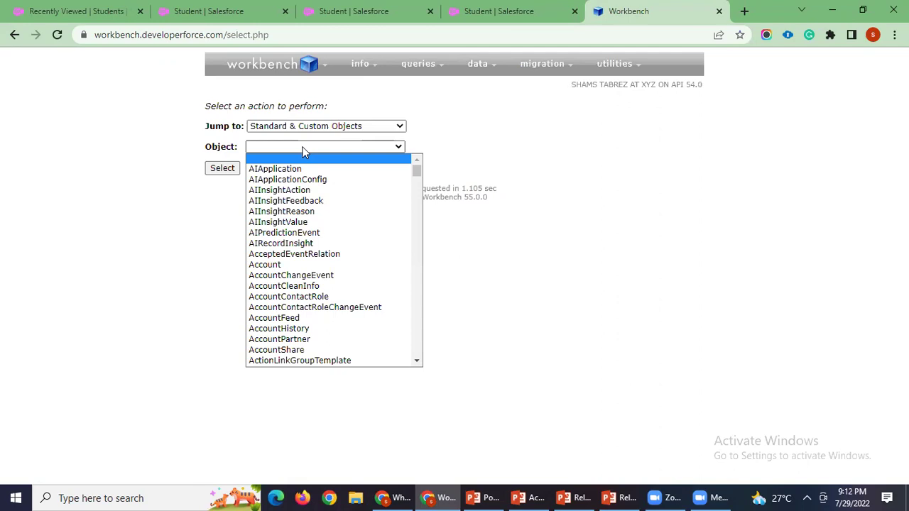
pyautogui.write('st')
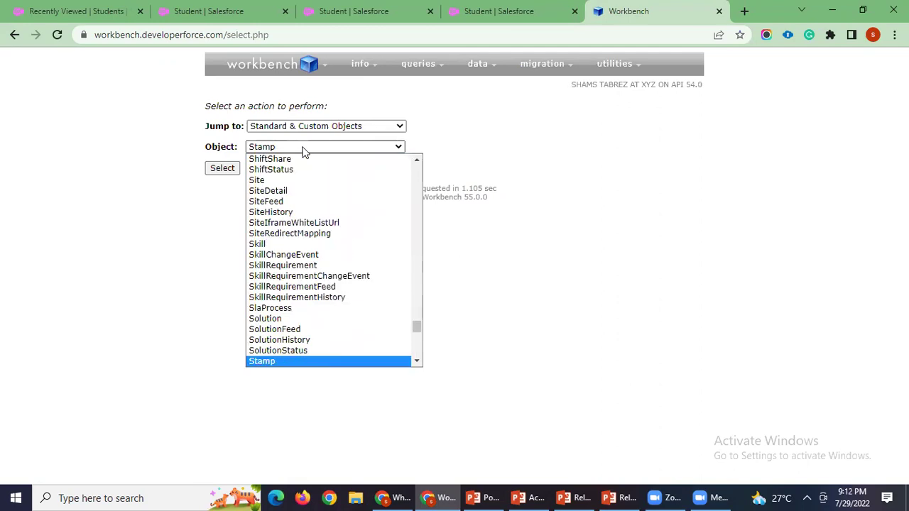
pyautogui.write('u')
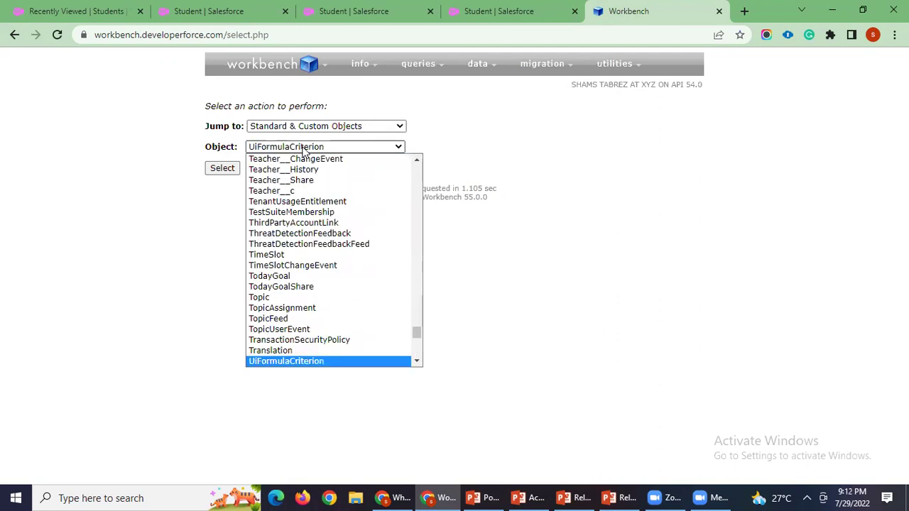
pyautogui.write('stu')
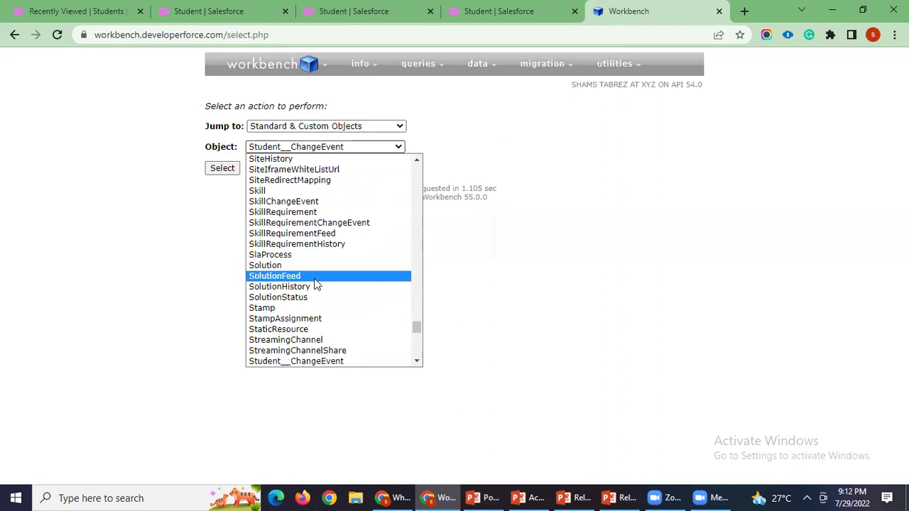
pyautogui.scroll(-4, 316, 285)
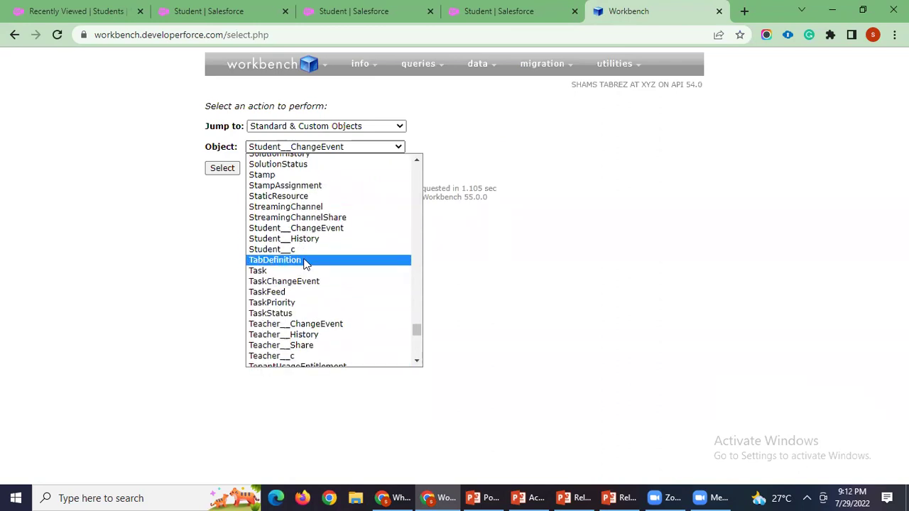
pyautogui.click(306, 250)
pyautogui.click(229, 177)
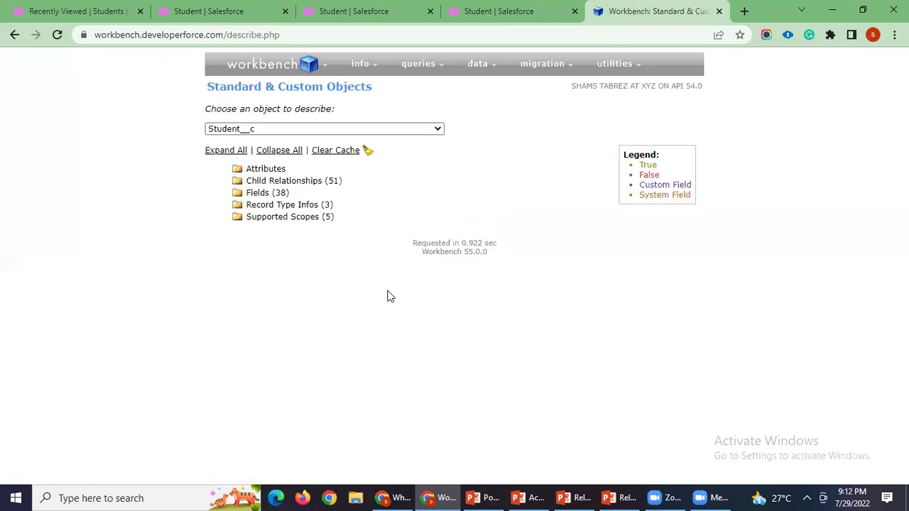
# Glance at the steps slide and return to the Student__c describe page
pyautogui.hotkey('alt', 'Tab')
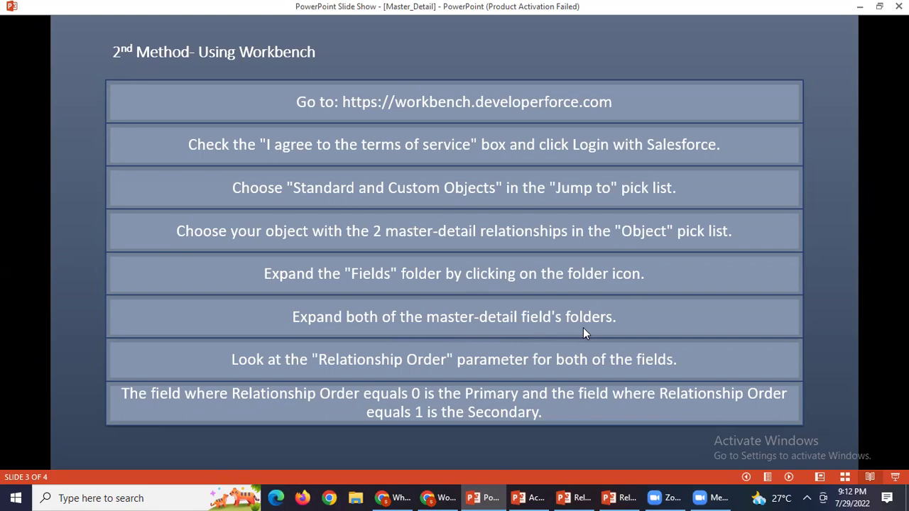
pyautogui.hotkey('alt', 'Tab')
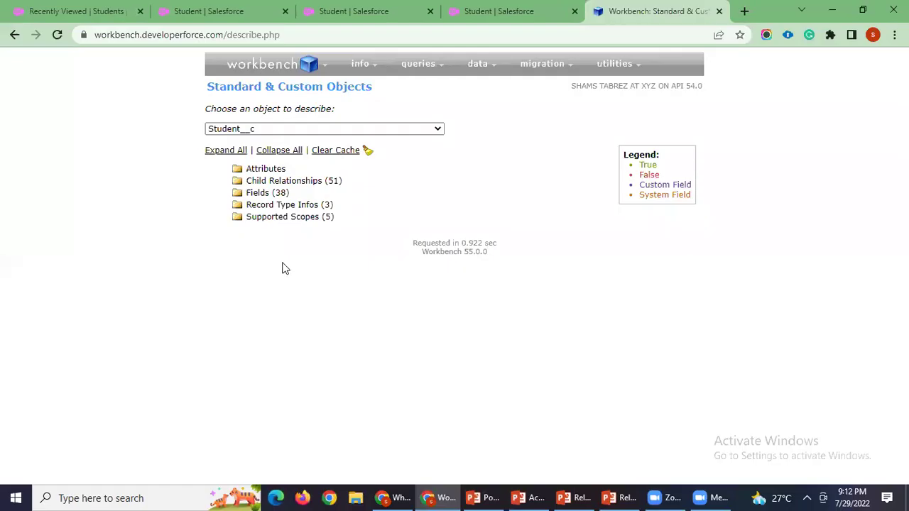
# Expand Student__c's Fields, then the Branch__c and Course__c properties to see relationshipOrder, then switch to the slides
pyautogui.click(262, 194)
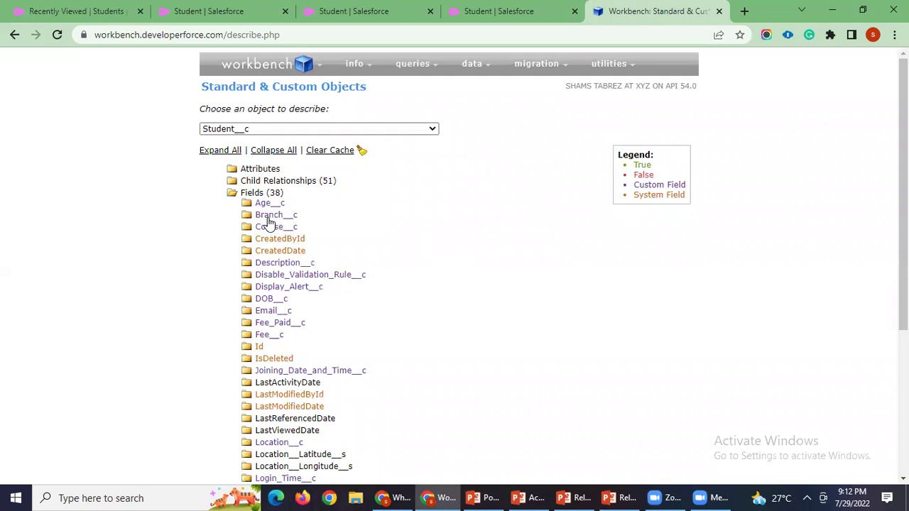
pyautogui.click(270, 219)
pyautogui.scroll(-7, 355, 264)
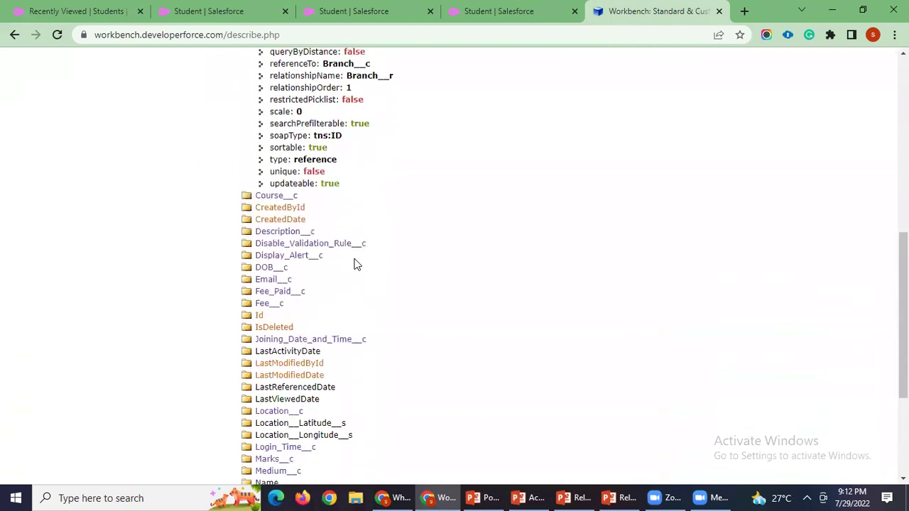
pyautogui.click(272, 192)
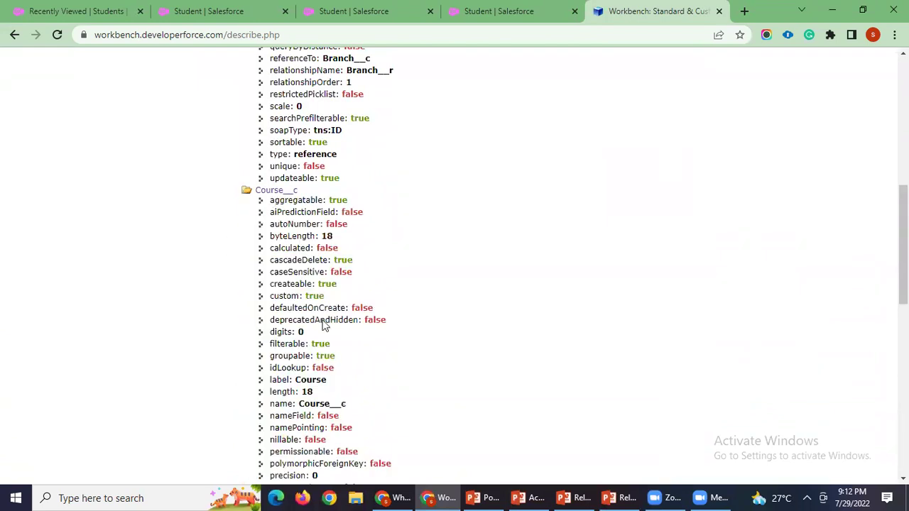
pyautogui.scroll(3, 460, 322)
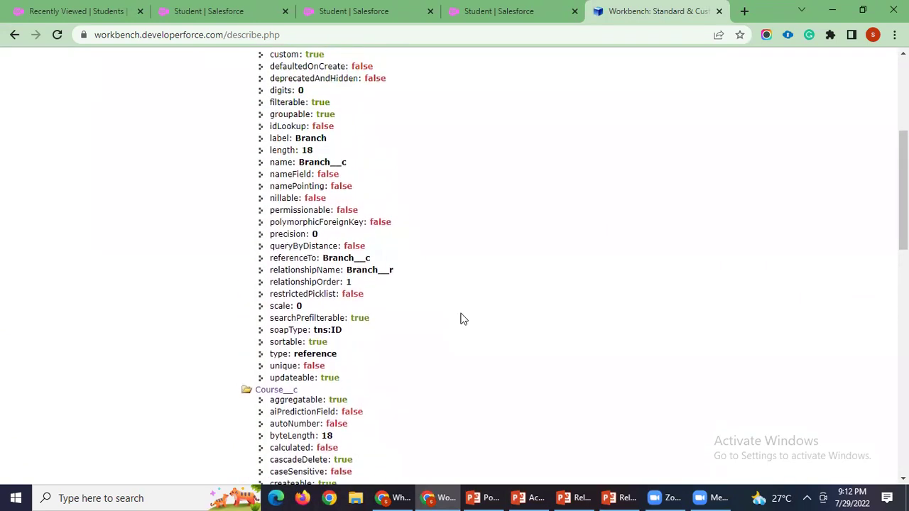
pyautogui.scroll(1, 490, 365)
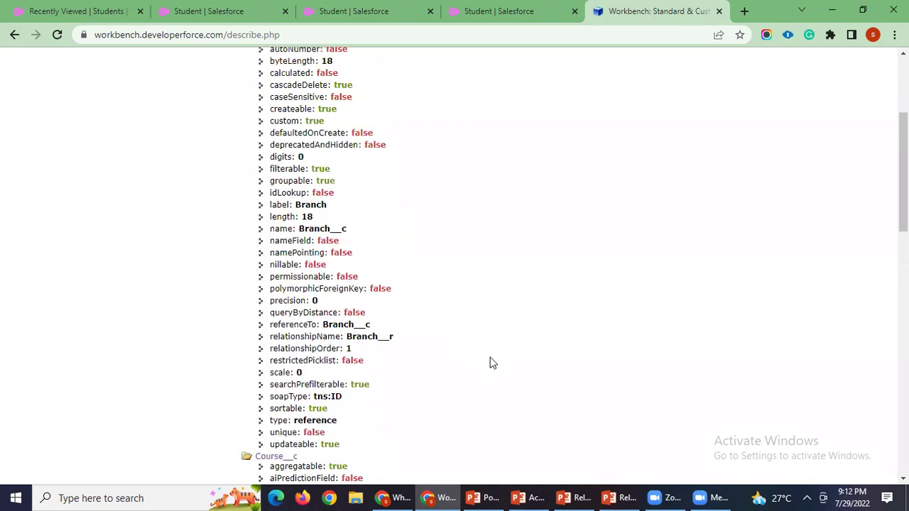
pyautogui.hotkey('alt', 'Tab')
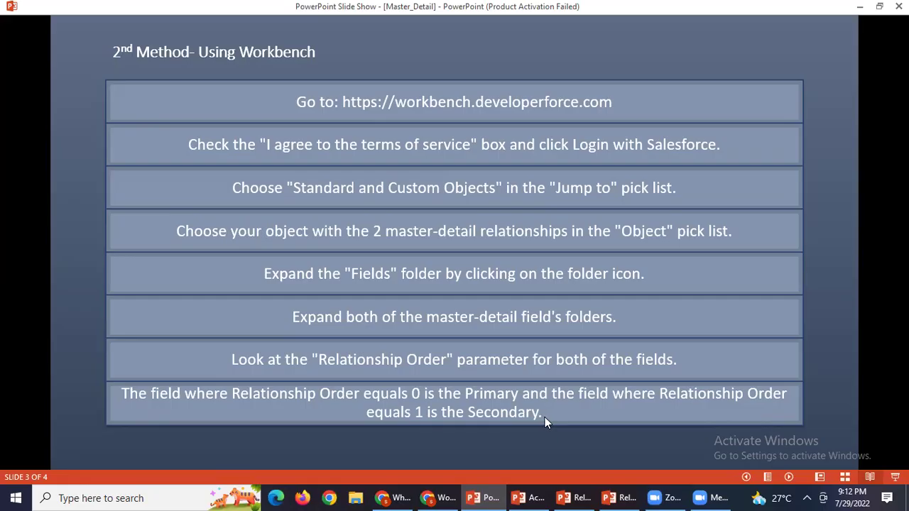
# Return from slide 3 to Workbench's Student__c field details
pyautogui.hotkey('alt', 'Tab')
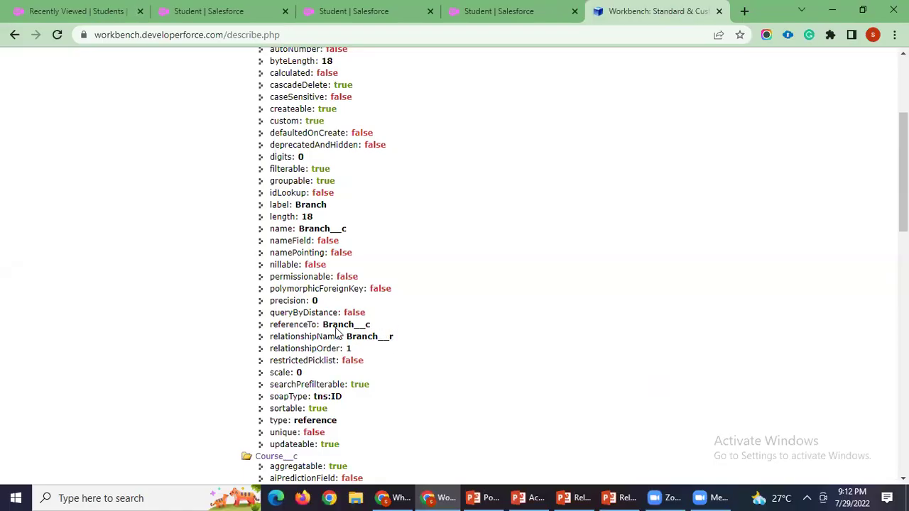
pyautogui.scroll(-1, 337, 331)
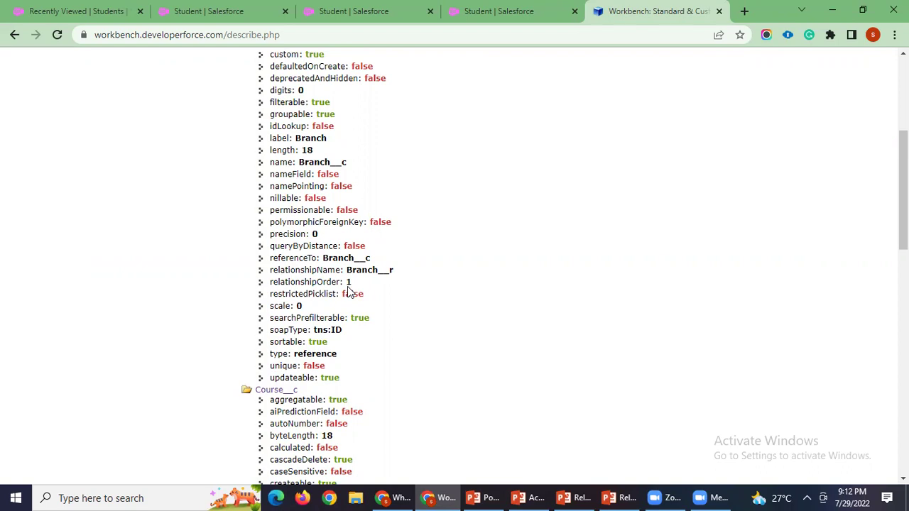
pyautogui.scroll(-4, 348, 288)
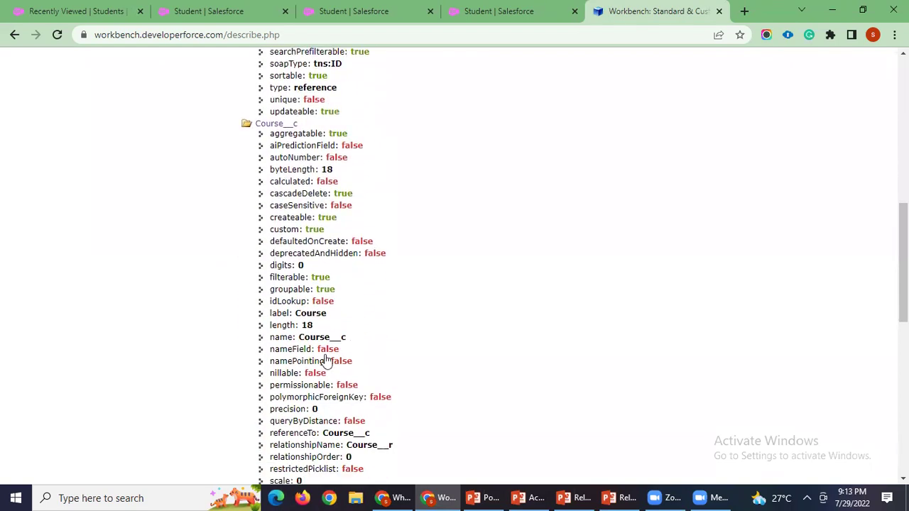
pyautogui.scroll(-1, 326, 360)
pyautogui.scroll(-1, 281, 384)
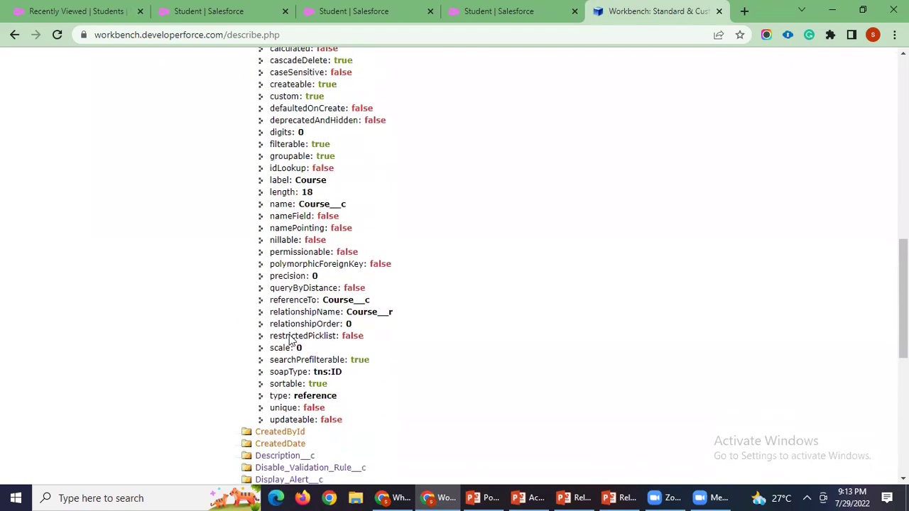
pyautogui.scroll(1, 430, 344)
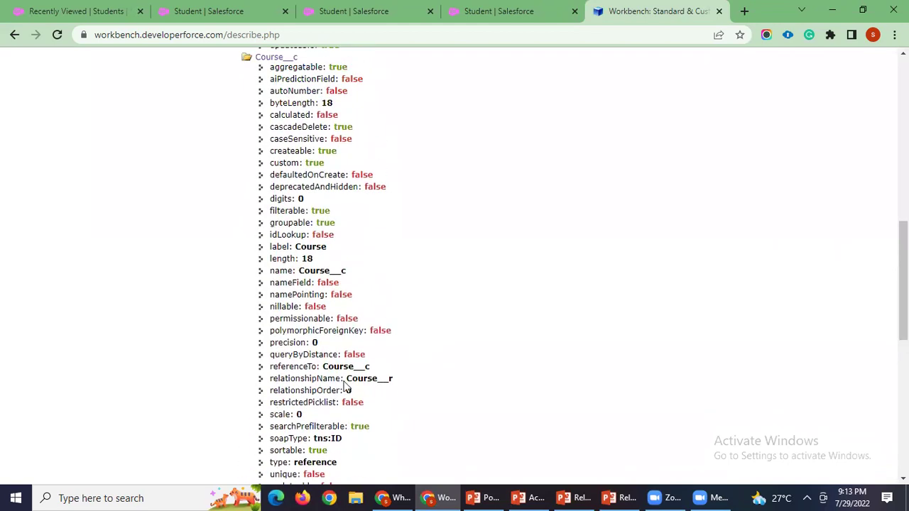
pyautogui.scroll(2, 384, 326)
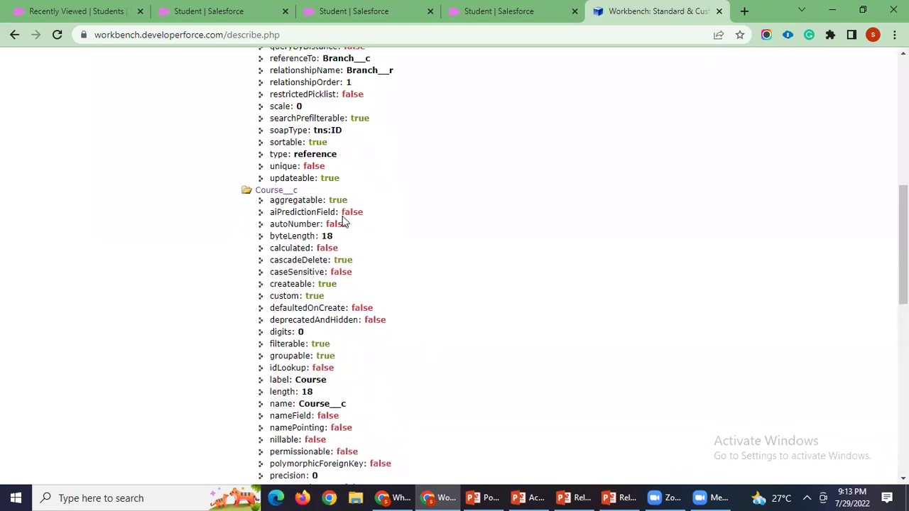
pyautogui.click(363, 13)
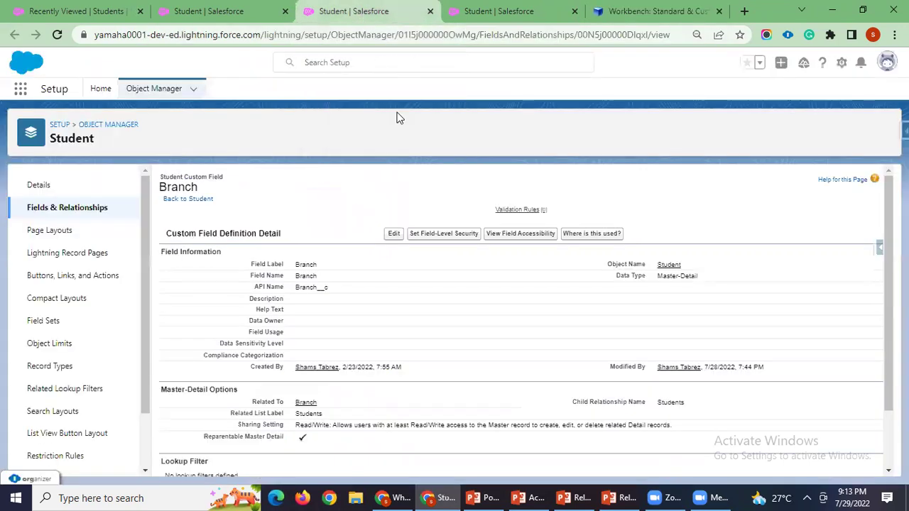
pyautogui.click(177, 10)
pyautogui.click(500, 12)
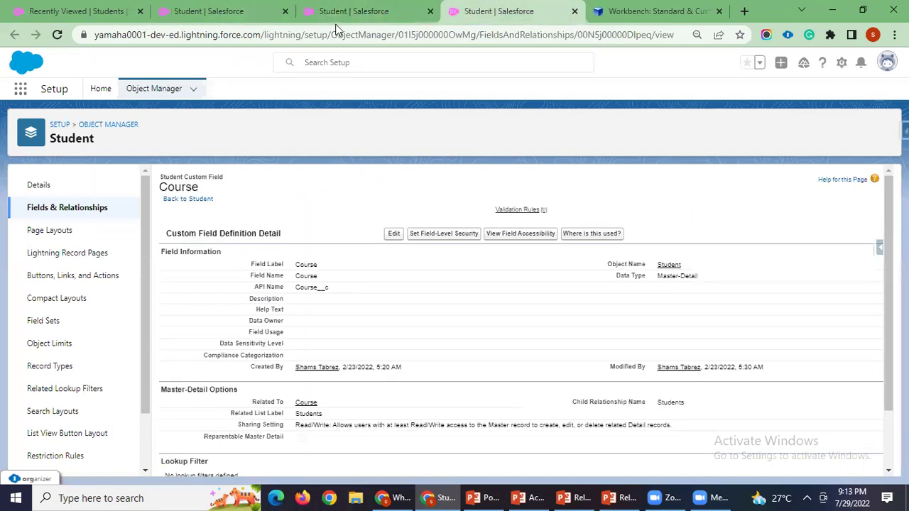
pyautogui.click(355, 11)
pyautogui.click(643, 11)
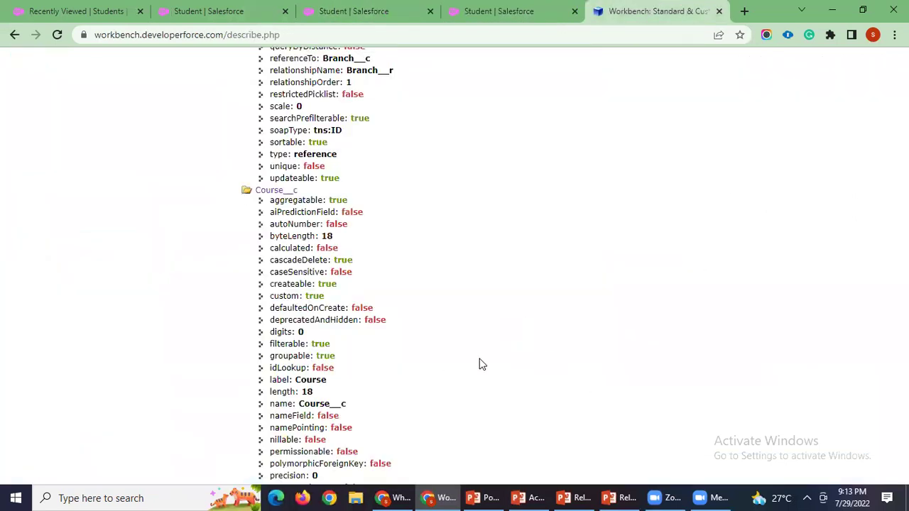
pyautogui.scroll(3, 479, 365)
pyautogui.scroll(-4, 479, 364)
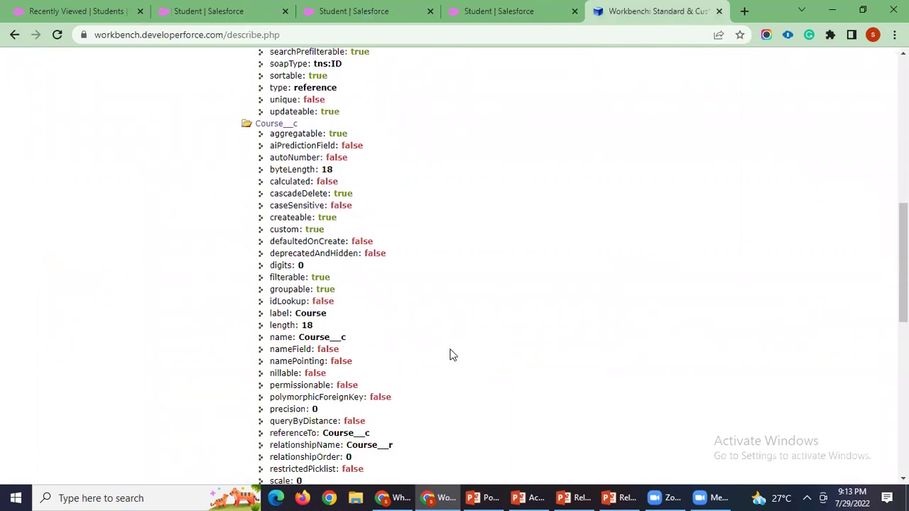
pyautogui.scroll(2, 451, 362)
pyautogui.scroll(6, 454, 363)
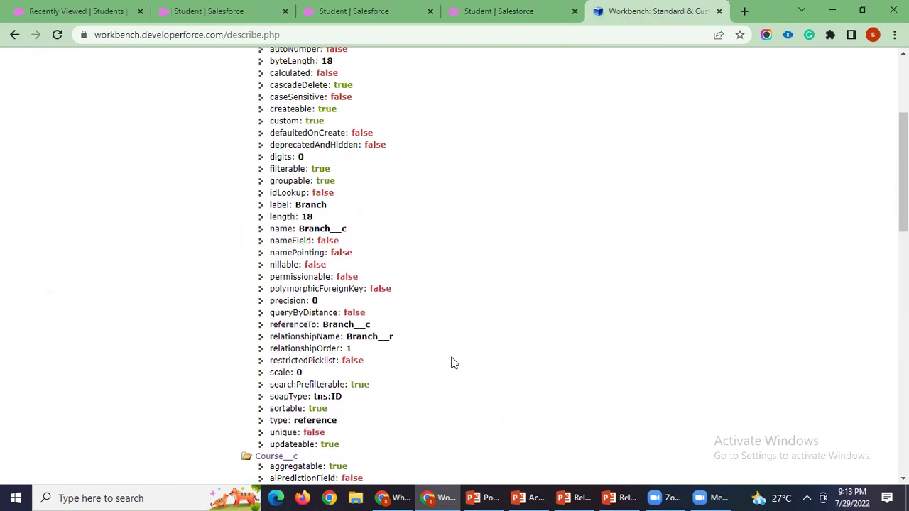